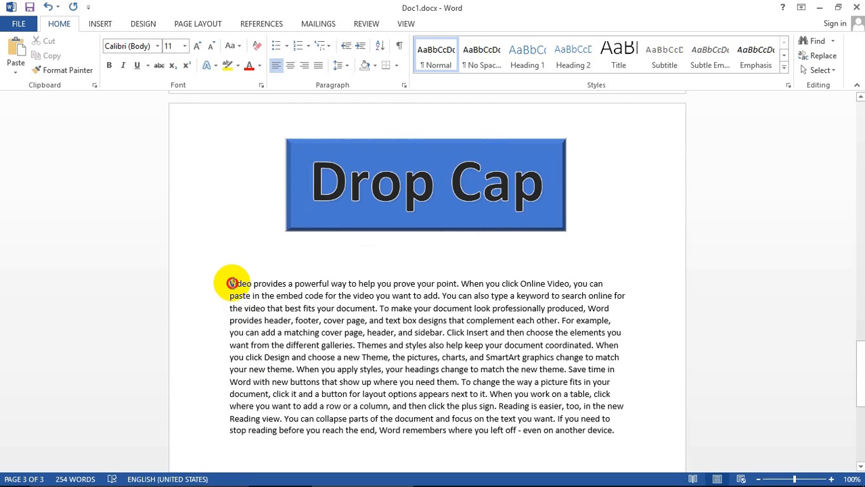
Apply a Dropped drop cap to the paragraph's first letter V and switch it to the In margin position
{"action": "left_click_drag", "start_coordinate": [232, 284], "coordinate": [236, 284]}
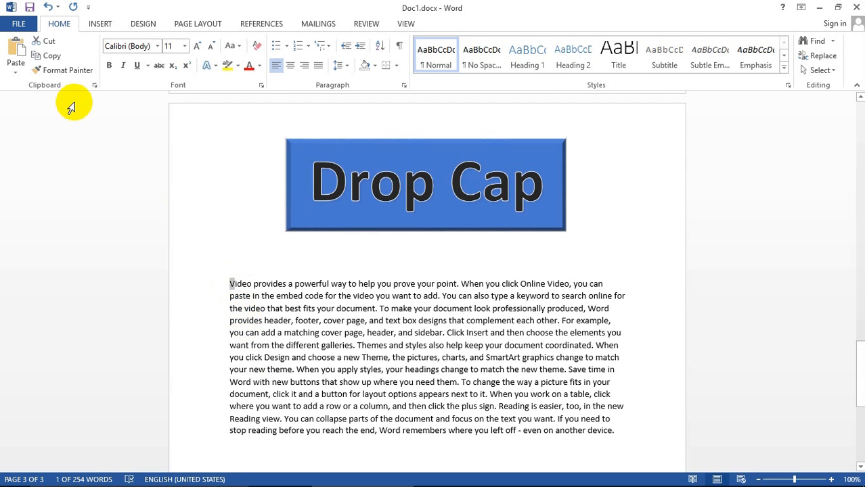
{"action": "left_click", "coordinate": [101, 24]}
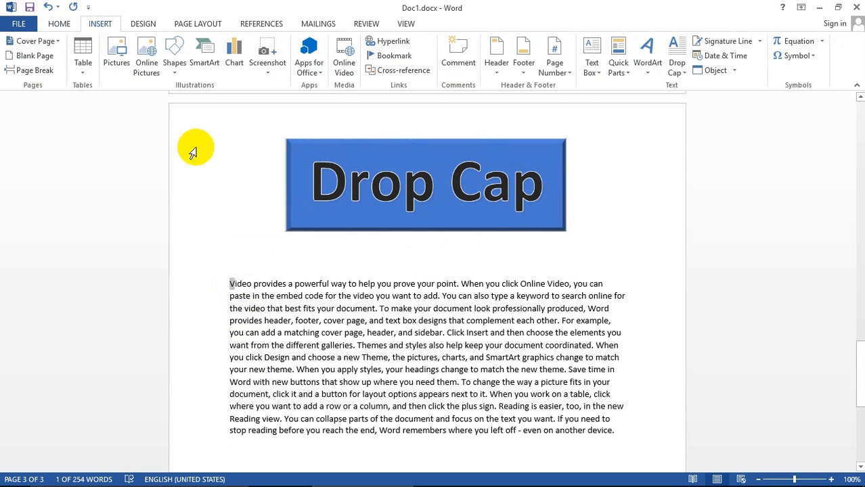
{"action": "left_click", "coordinate": [679, 68]}
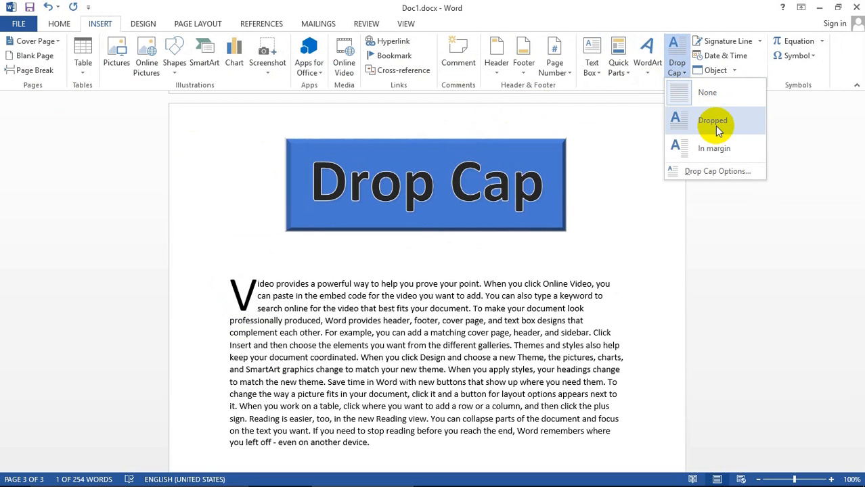
{"action": "left_click", "coordinate": [717, 129]}
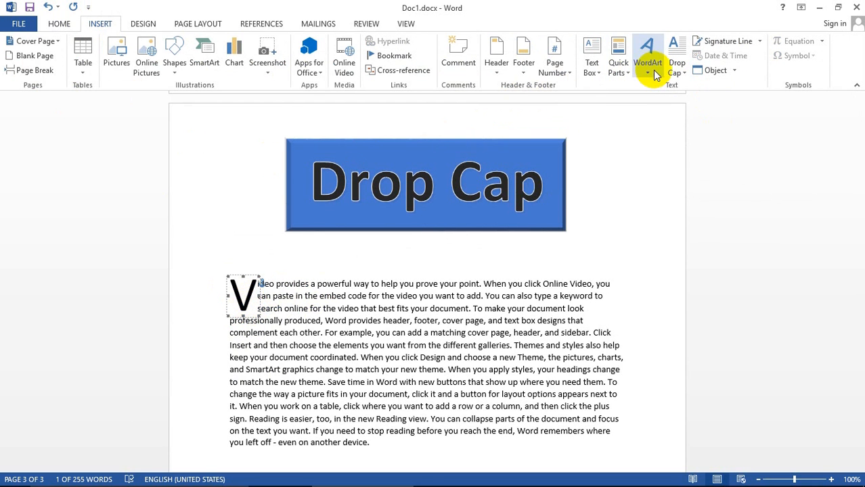
{"action": "left_click", "coordinate": [679, 71]}
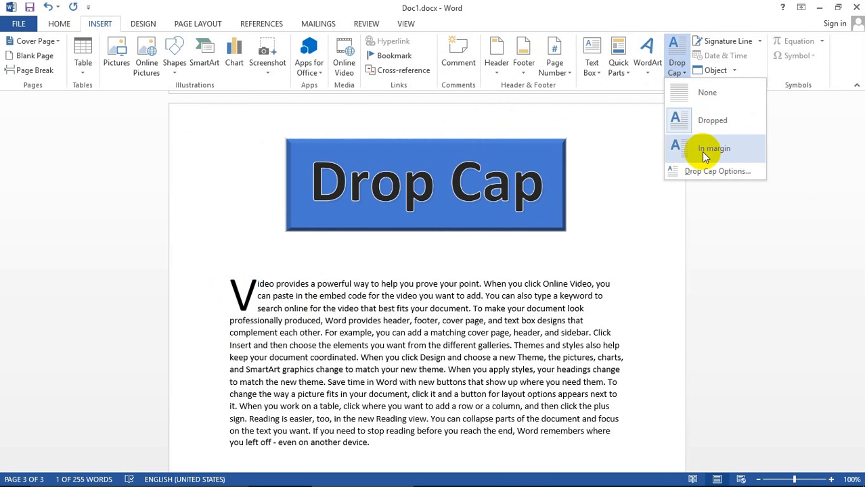
{"action": "left_click", "coordinate": [704, 151]}
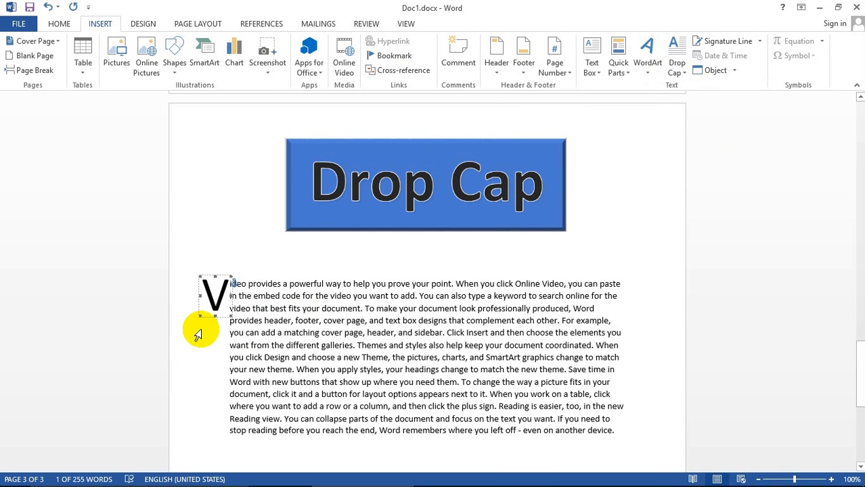
Set the drop cap's position to Dropped, with 5 lines to drop and a 1.1" distance from the text
{"action": "left_click", "coordinate": [678, 73]}
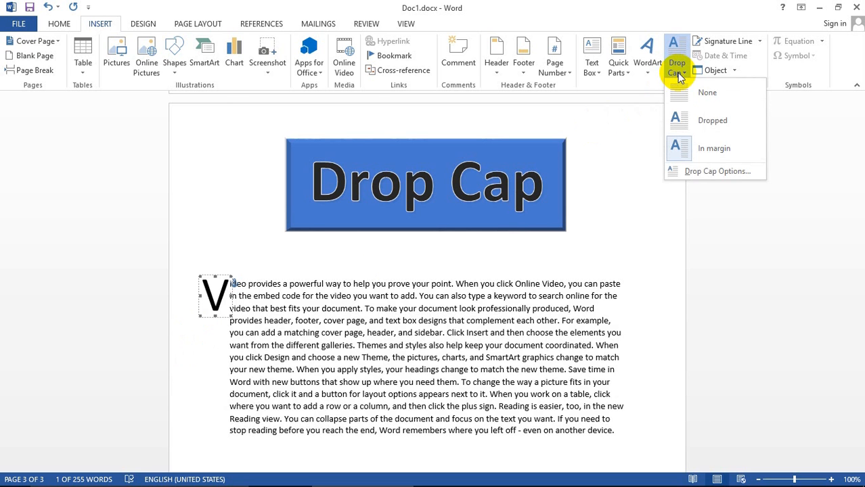
{"action": "left_click", "coordinate": [698, 173]}
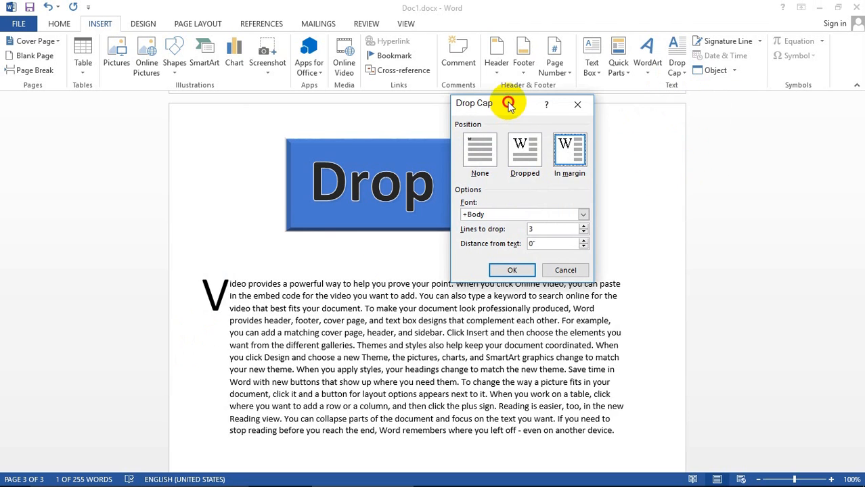
{"action": "left_click_drag", "start_coordinate": [509, 105], "coordinate": [409, 219]}
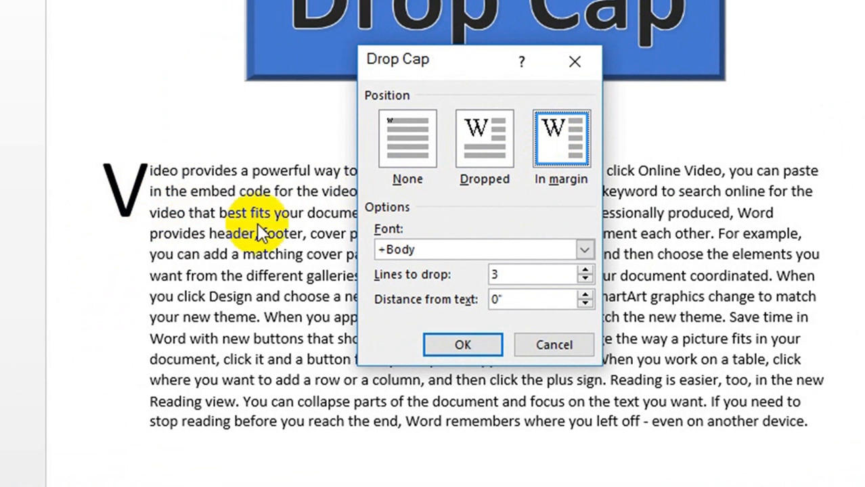
{"action": "left_click", "coordinate": [487, 146]}
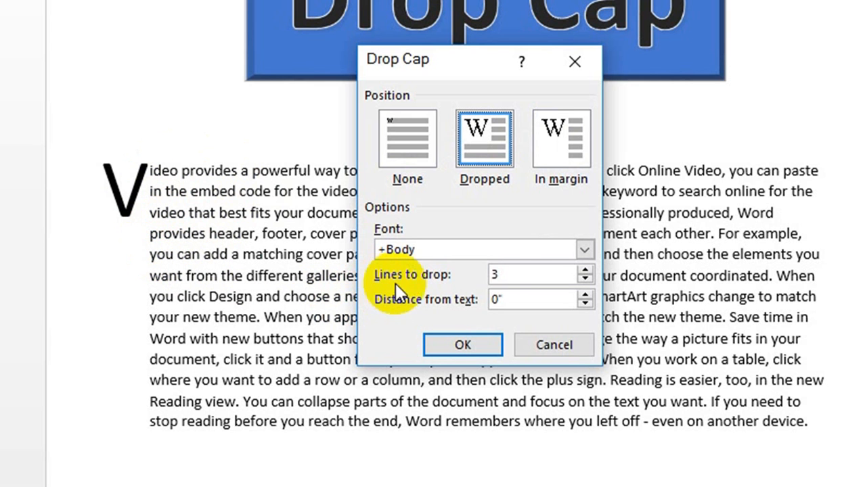
{"action": "left_click_drag", "start_coordinate": [508, 274], "coordinate": [465, 273]}
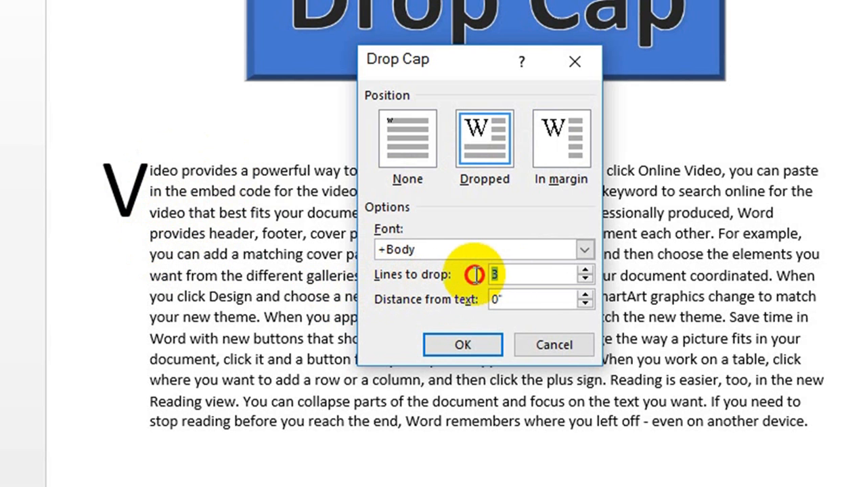
{"action": "type", "text": "5"}
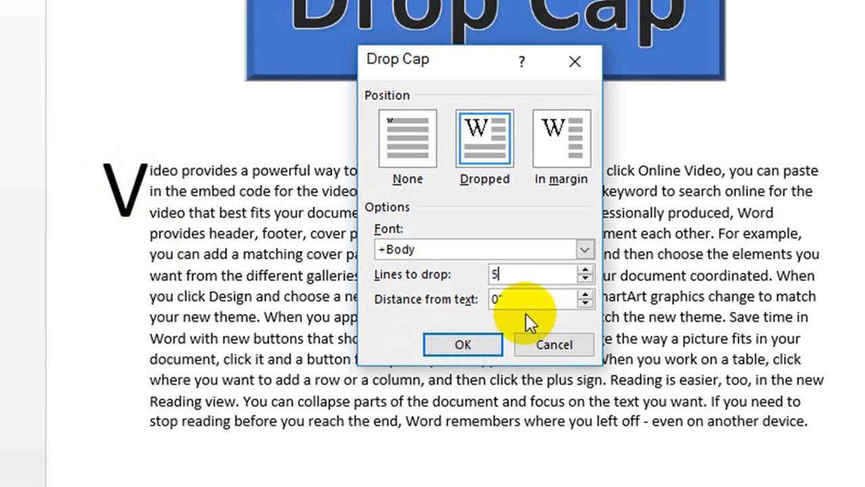
{"action": "left_click_drag", "start_coordinate": [525, 300], "coordinate": [489, 299]}
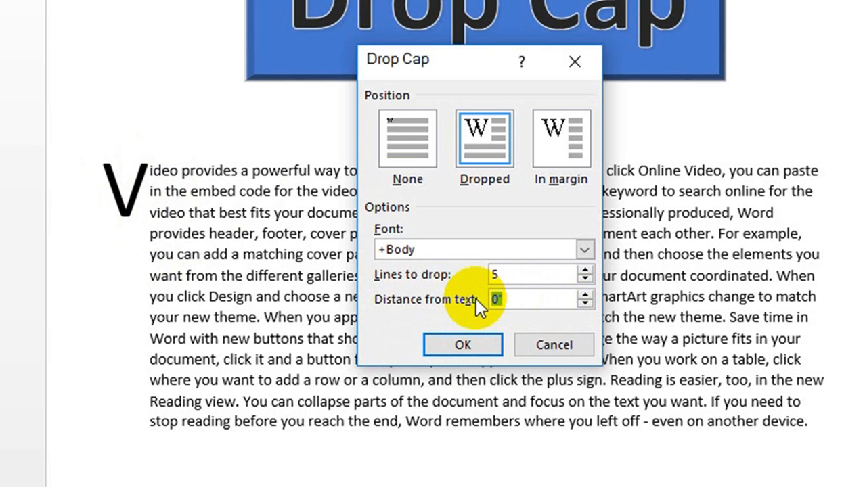
{"action": "type", "text": "10"}
{"action": "key", "text": "BackSpace"}
{"action": "type", "text": ".1"}
{"action": "left_click", "coordinate": [444, 346]}
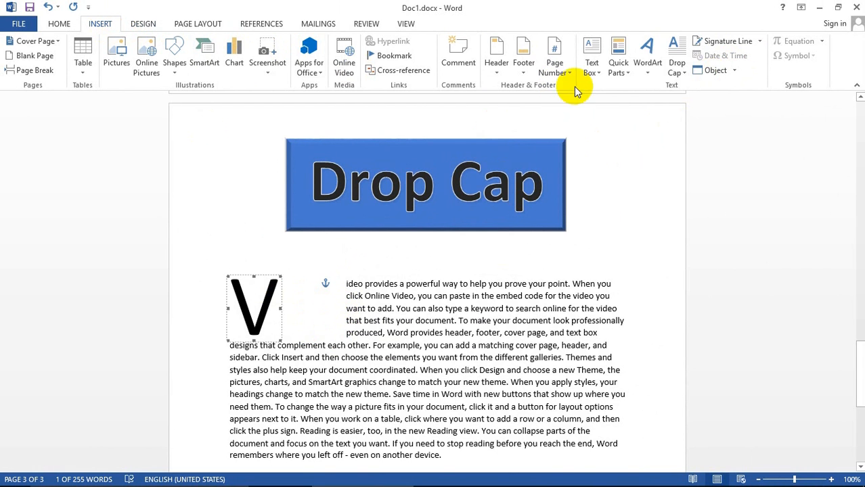
Set the drop cap's distance from text to 0
{"action": "left_click", "coordinate": [679, 74]}
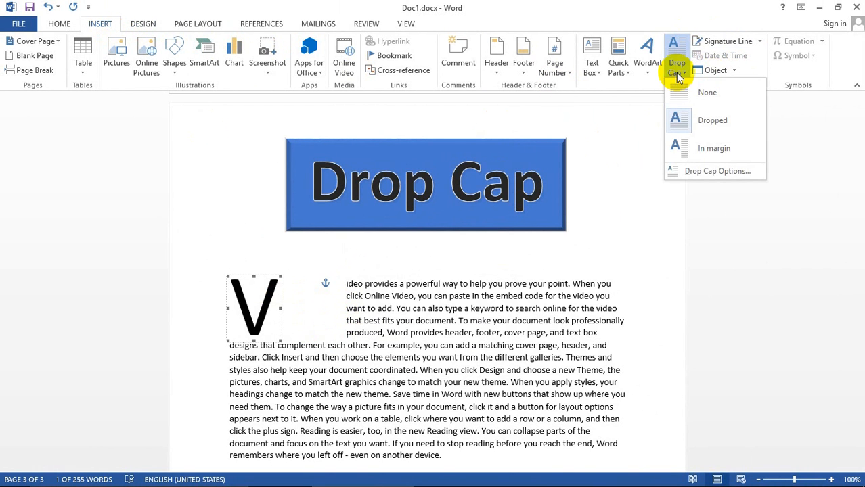
{"action": "left_click", "coordinate": [714, 174]}
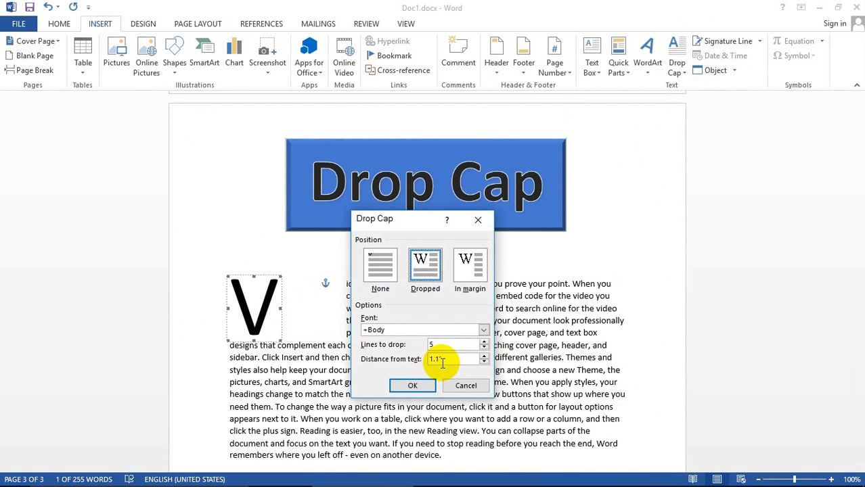
{"action": "left_click_drag", "start_coordinate": [446, 361], "coordinate": [429, 361]}
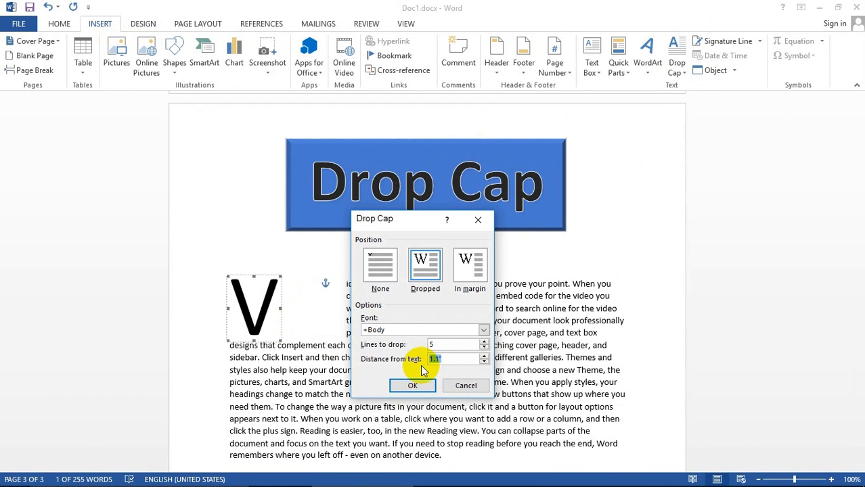
{"action": "type", "text": "0"}
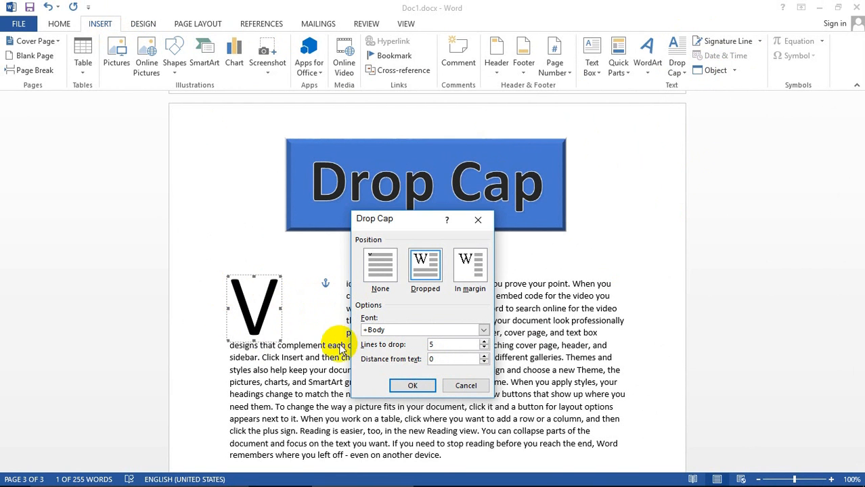
{"action": "left_click", "coordinate": [412, 385]}
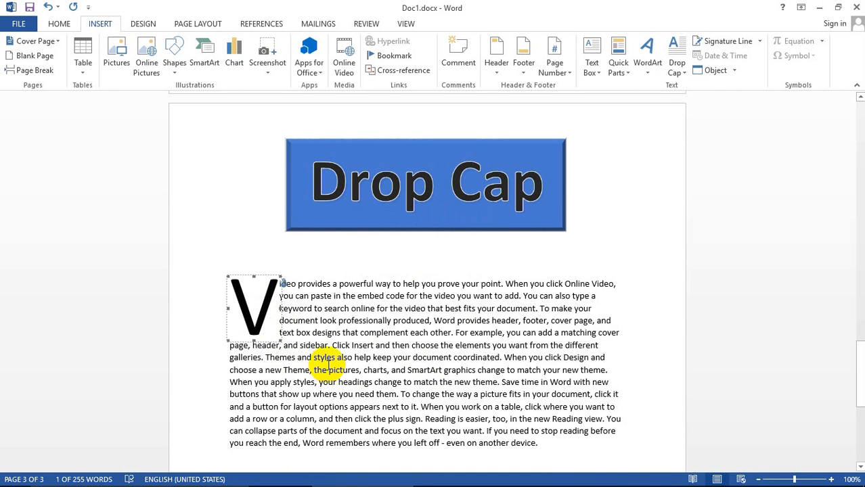
Insert the current date on the empty line below the paragraph in the format "Thursday, 29 August, 2019"
{"action": "scroll", "coordinate": [329, 365], "scroll_direction": "down", "scroll_amount": 5}
{"action": "left_click", "coordinate": [550, 296]}
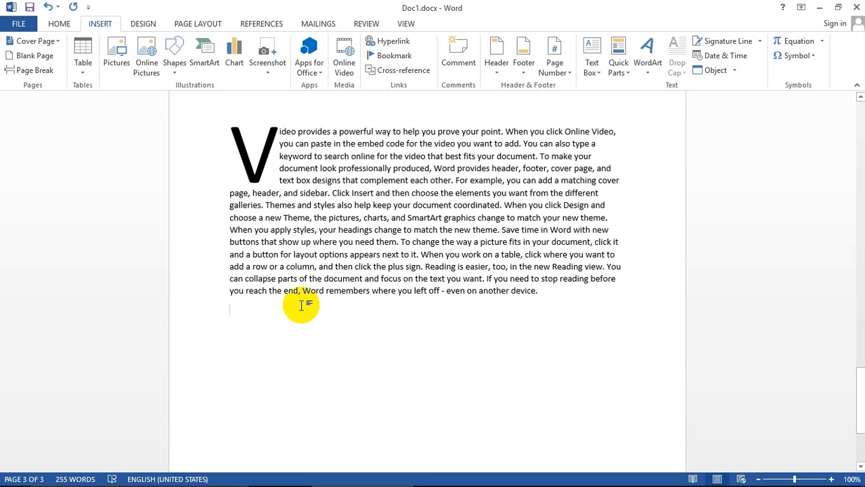
{"action": "left_click", "coordinate": [723, 59]}
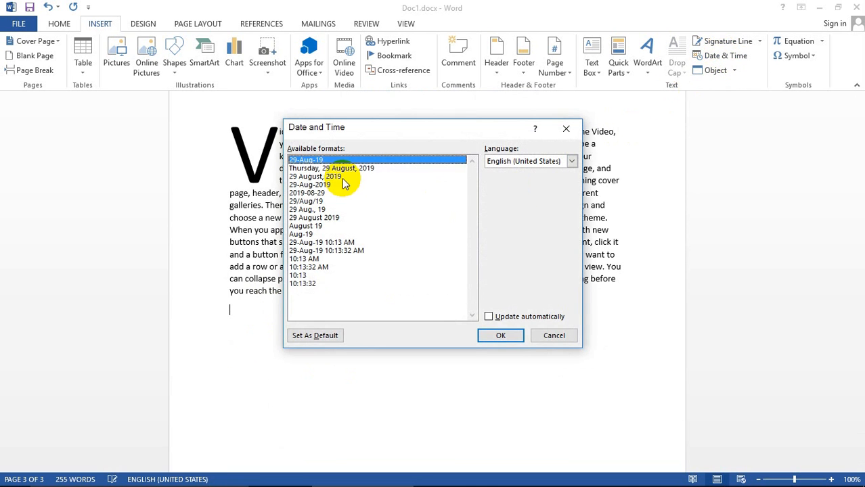
{"action": "left_click", "coordinate": [324, 168]}
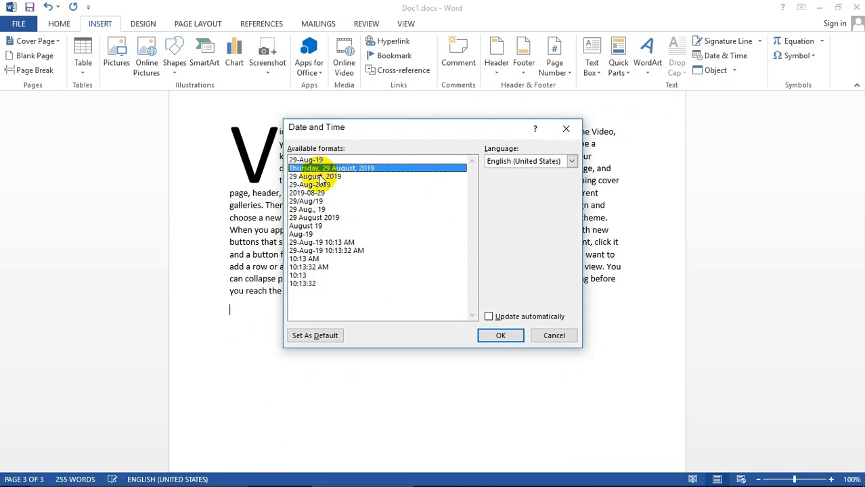
{"action": "left_click", "coordinate": [512, 337]}
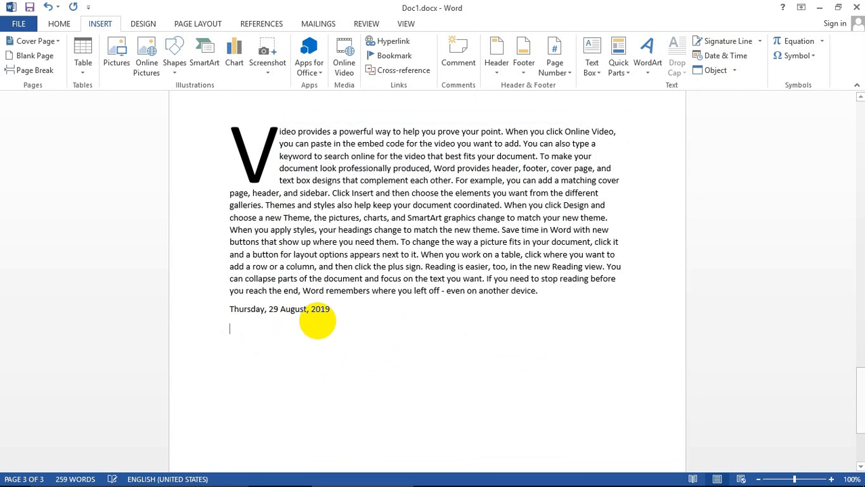
Insert the current time on the line below the date, in the format with hours, minutes, seconds and AM
{"action": "left_click", "coordinate": [726, 57]}
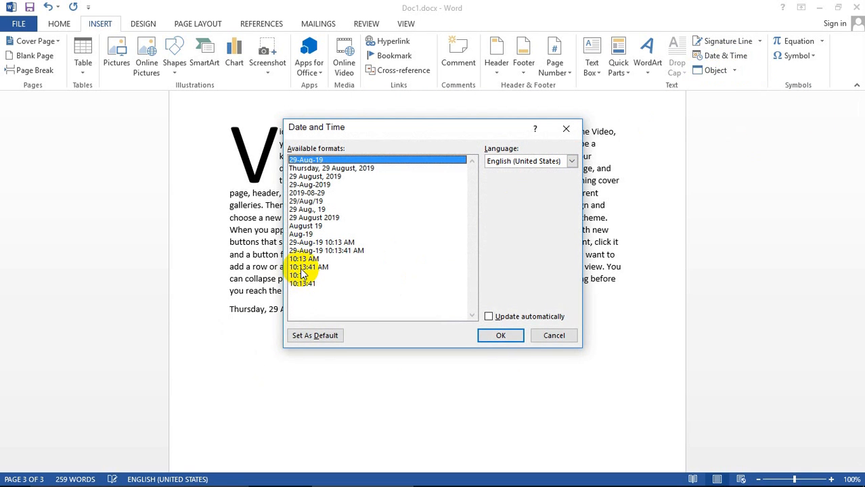
{"action": "left_click", "coordinate": [302, 268]}
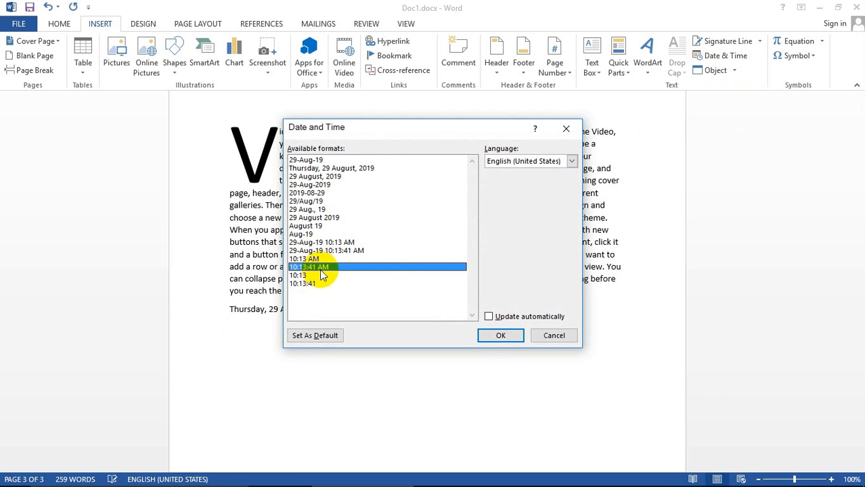
{"action": "left_click", "coordinate": [501, 336]}
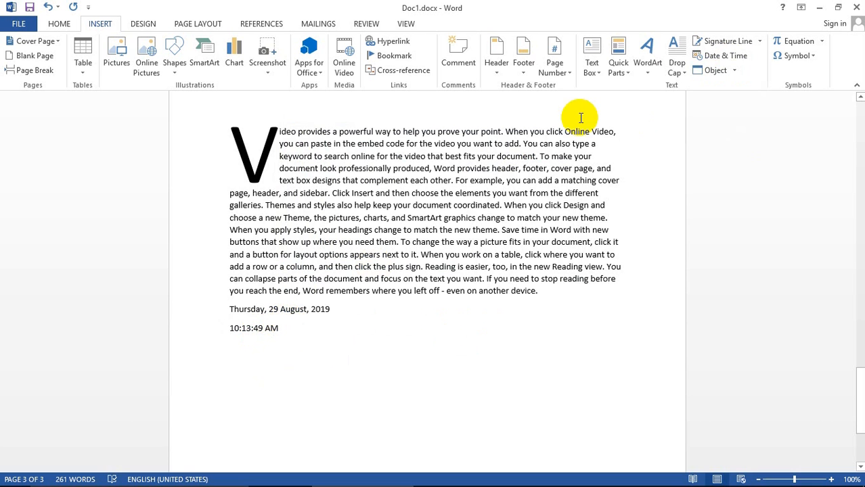
Insert blue WordArt with a reflection in the blank space below the time, with the text "WTYT"
{"action": "double_click", "coordinate": [231, 388]}
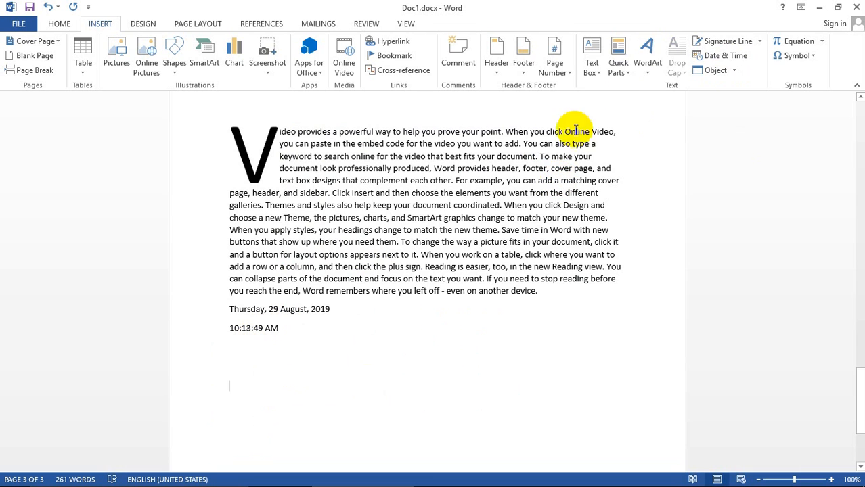
{"action": "left_click", "coordinate": [647, 61]}
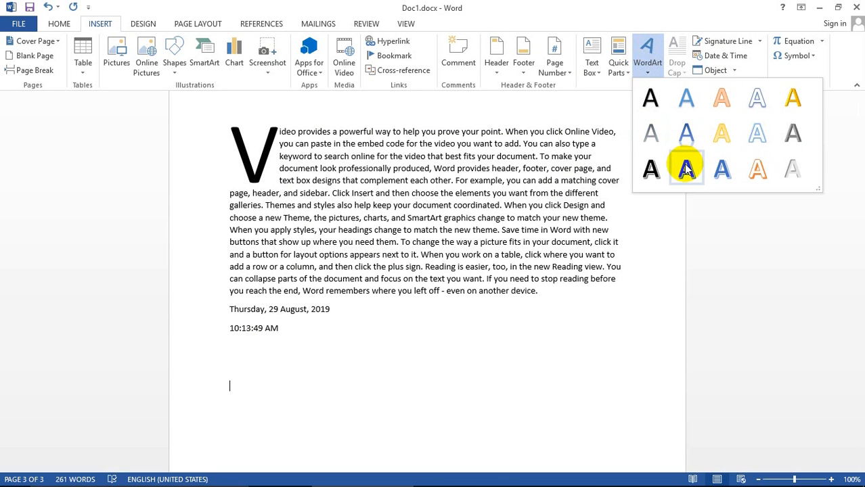
{"action": "left_click", "coordinate": [687, 133]}
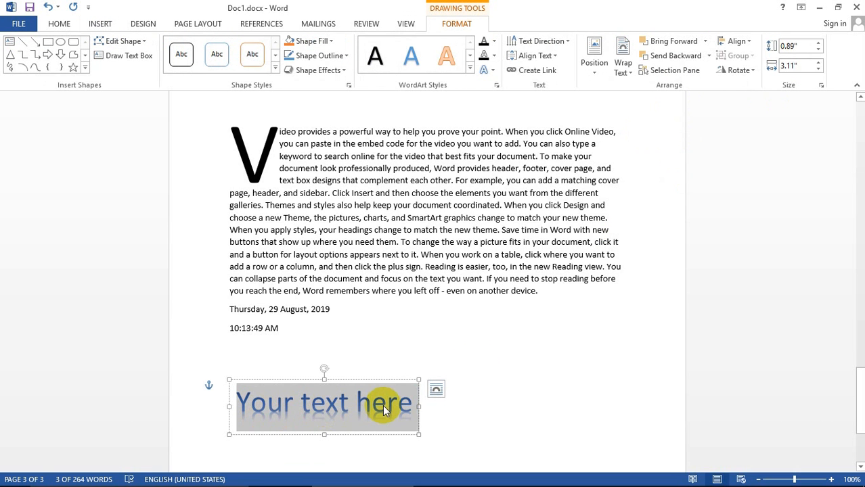
{"action": "key", "text": "Delete"}
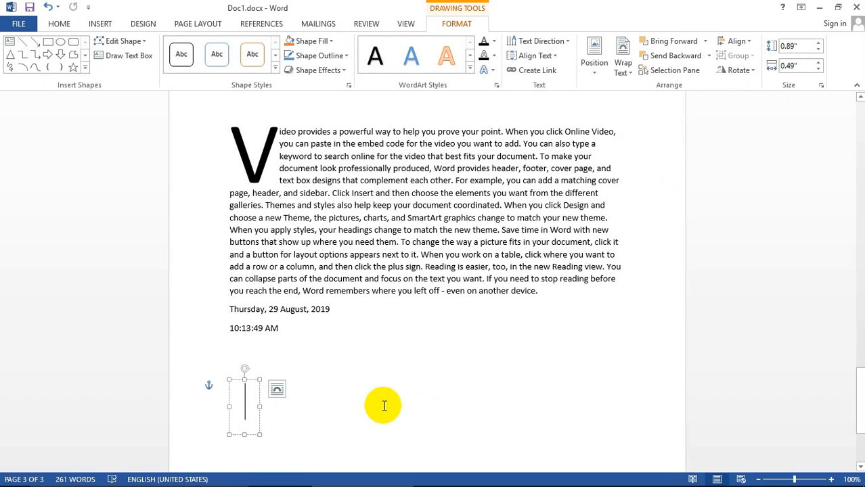
{"action": "type", "text": "WTYT"}
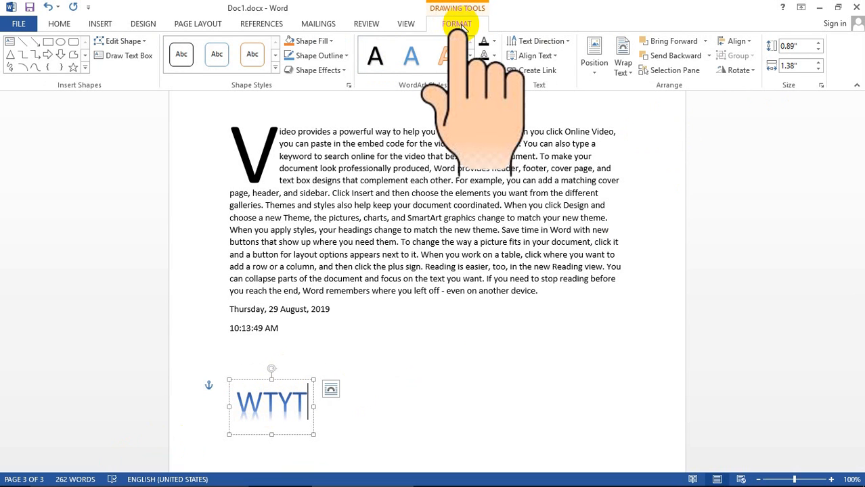
Apply a blue gradient shape style to the WTYT WordArt box and change its fill to red
{"action": "left_click", "coordinate": [276, 70]}
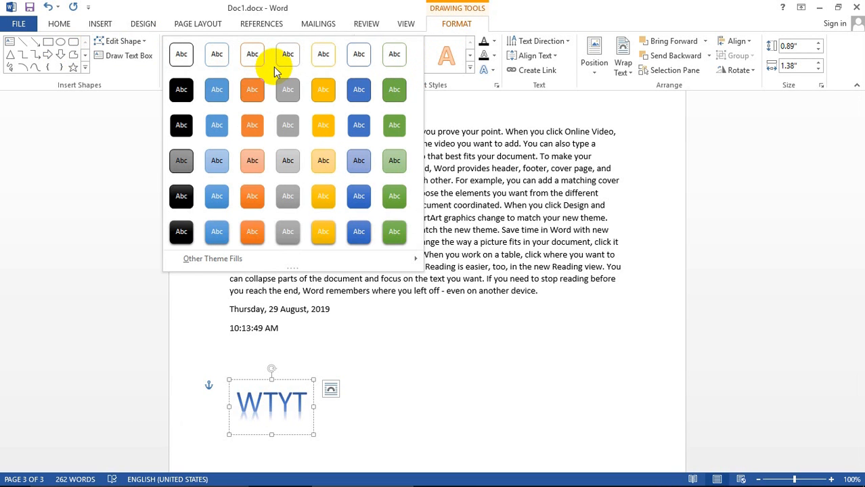
{"action": "left_click", "coordinate": [357, 193]}
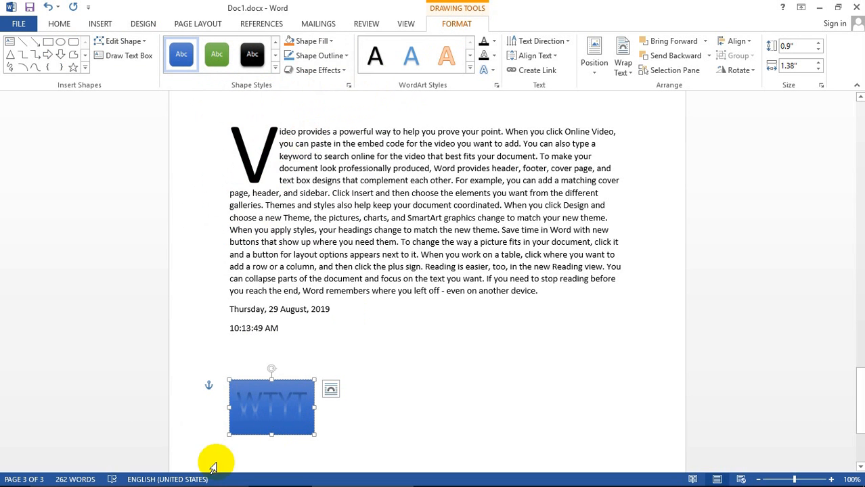
{"action": "left_click", "coordinate": [327, 40]}
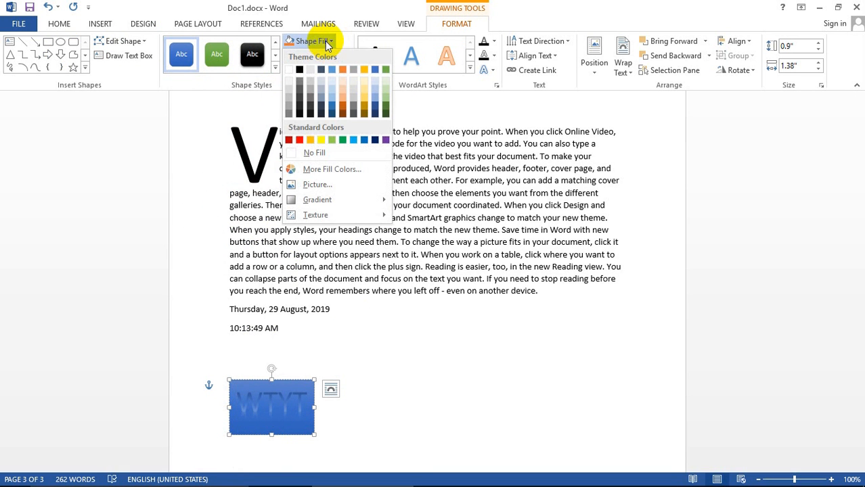
{"action": "left_click", "coordinate": [288, 140]}
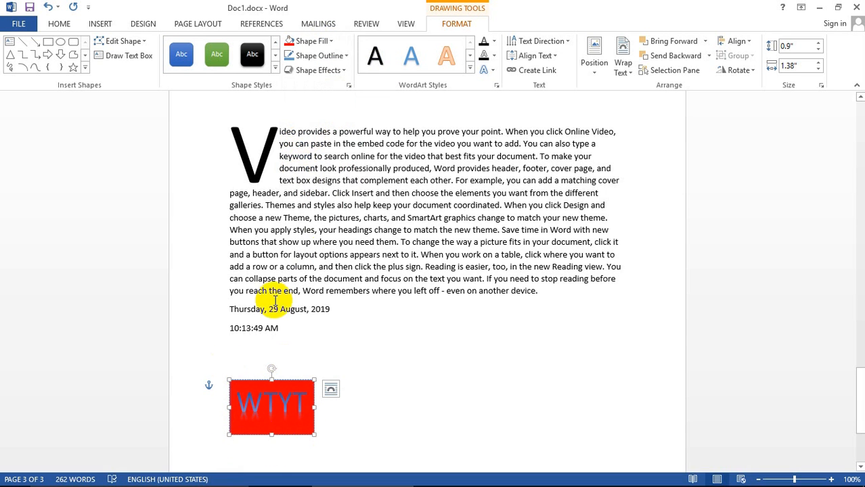
Set the outline of the red WTYT WordArt box to black and change its text colour to black
{"action": "left_click", "coordinate": [318, 55]}
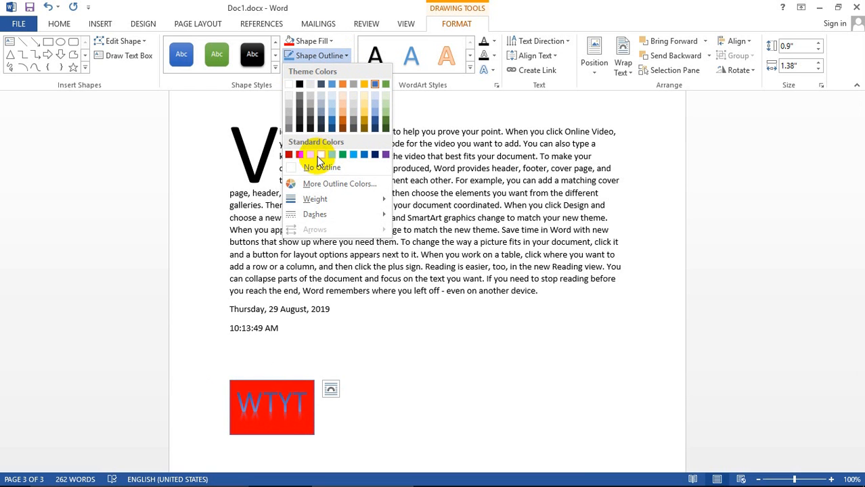
{"action": "left_click", "coordinate": [304, 94]}
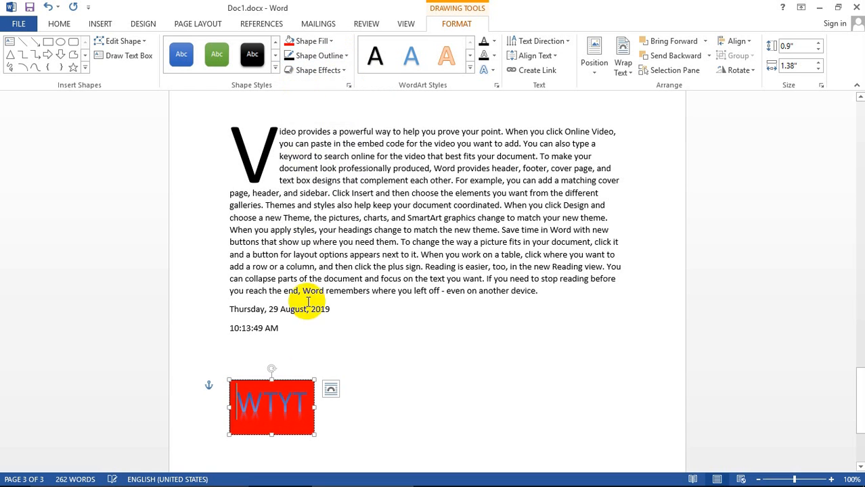
{"action": "left_click", "coordinate": [304, 399]}
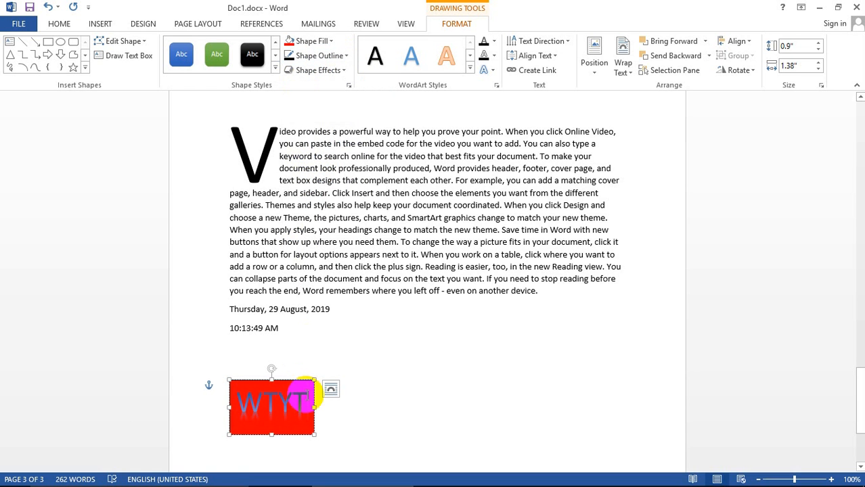
{"action": "mouse_move", "coordinate": [303, 400]}
{"action": "left_mouse_down"}
{"action": "mouse_move", "coordinate": [240, 400]}
{"action": "mouse_move", "coordinate": [302, 399]}
{"action": "left_mouse_up"}
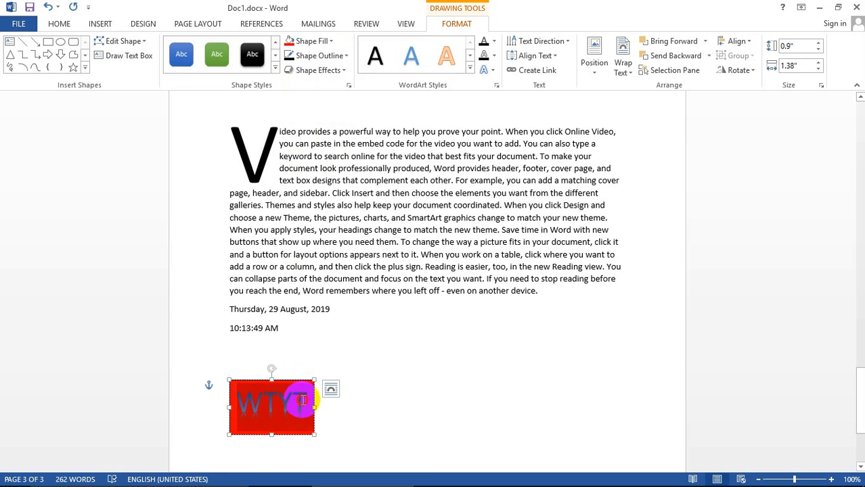
{"action": "left_click", "coordinate": [59, 24]}
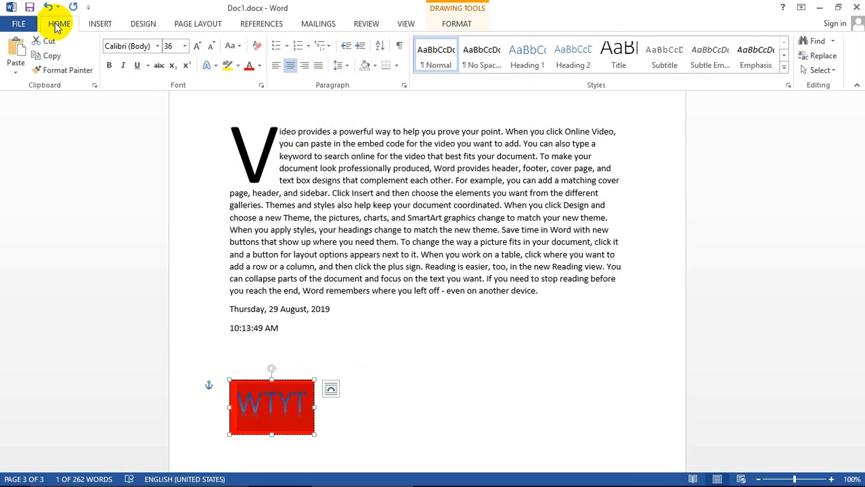
{"action": "left_click", "coordinate": [253, 67]}
{"action": "left_click", "coordinate": [259, 68]}
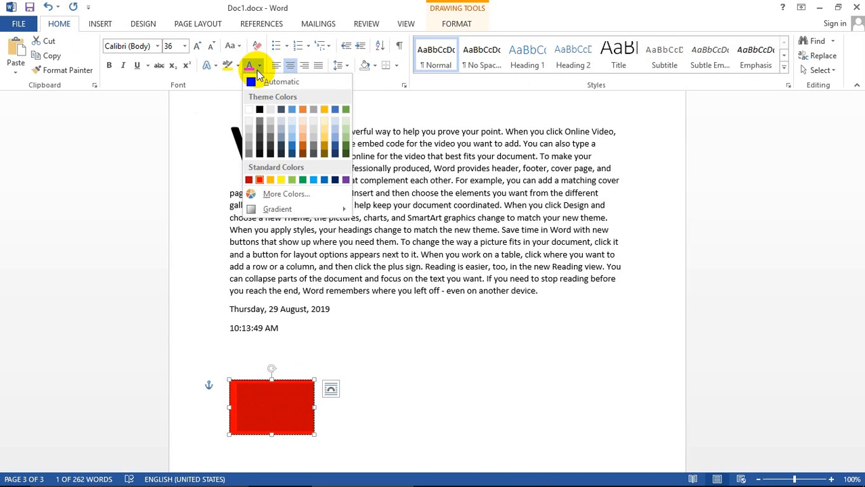
{"action": "left_click", "coordinate": [265, 127]}
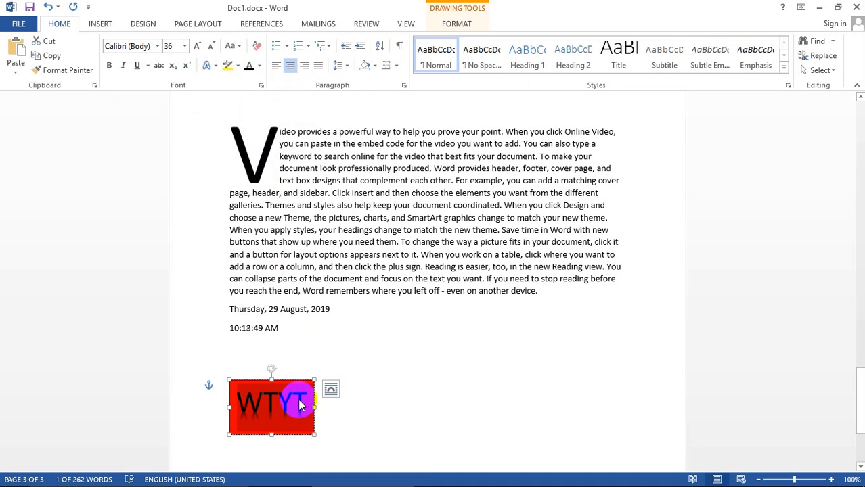
{"action": "left_click", "coordinate": [280, 413]}
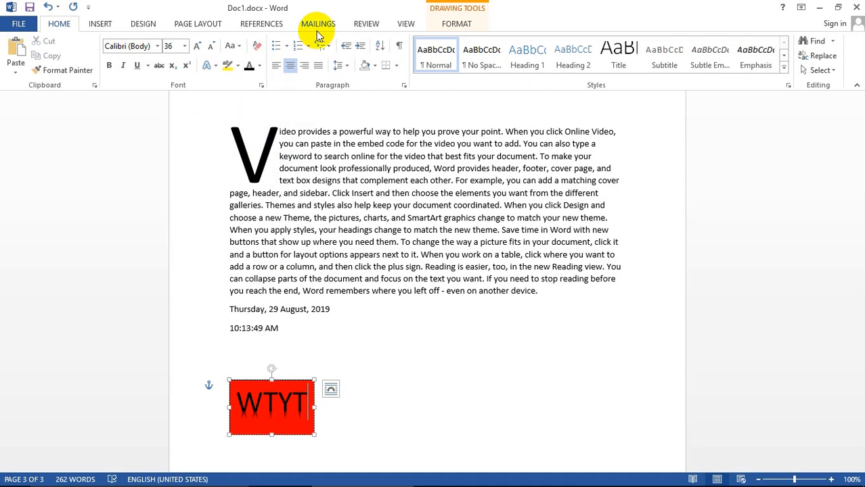
Apply the first parallel 3-D rotation preset of the second row to the WTYT WordArt box and turn the box clockwise to a diagonal angle
{"action": "left_click", "coordinate": [451, 26]}
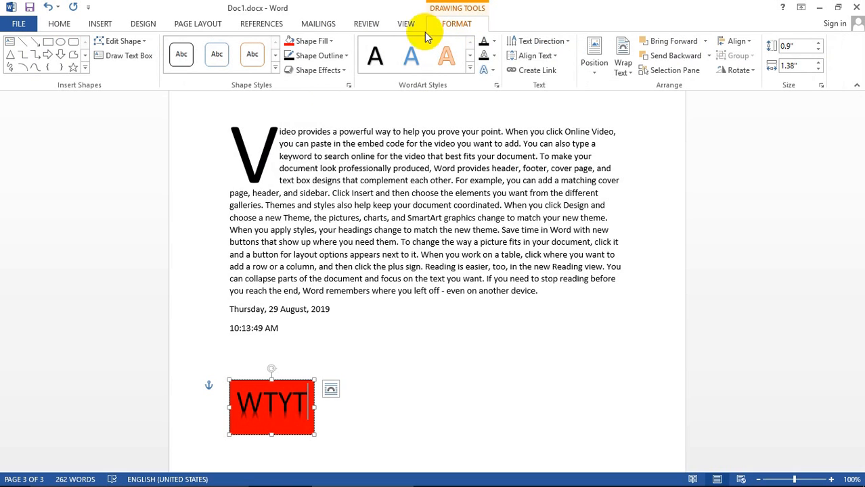
{"action": "left_click", "coordinate": [343, 70]}
{"action": "mouse_move", "coordinate": [351, 265]}
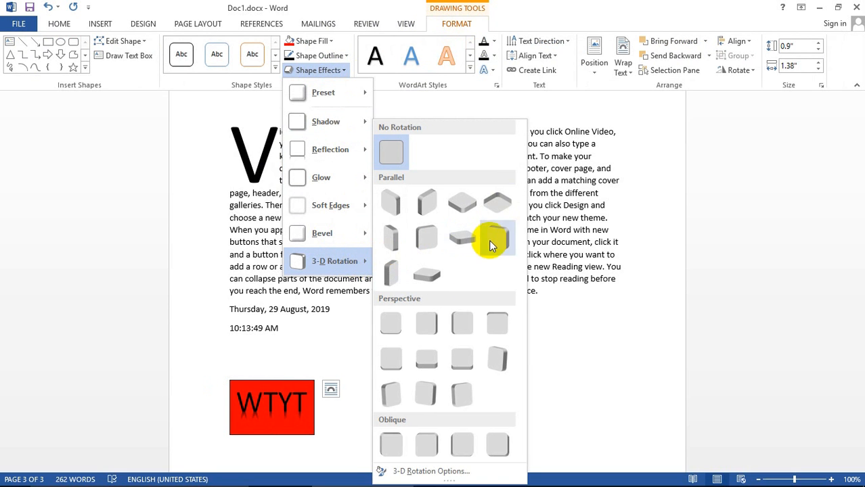
{"action": "left_click", "coordinate": [392, 240]}
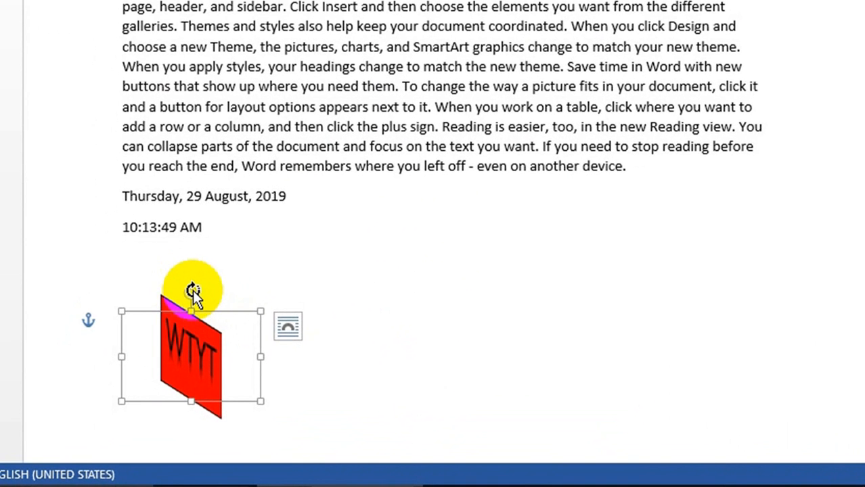
{"action": "left_click_drag", "start_coordinate": [201, 287], "coordinate": [243, 320]}
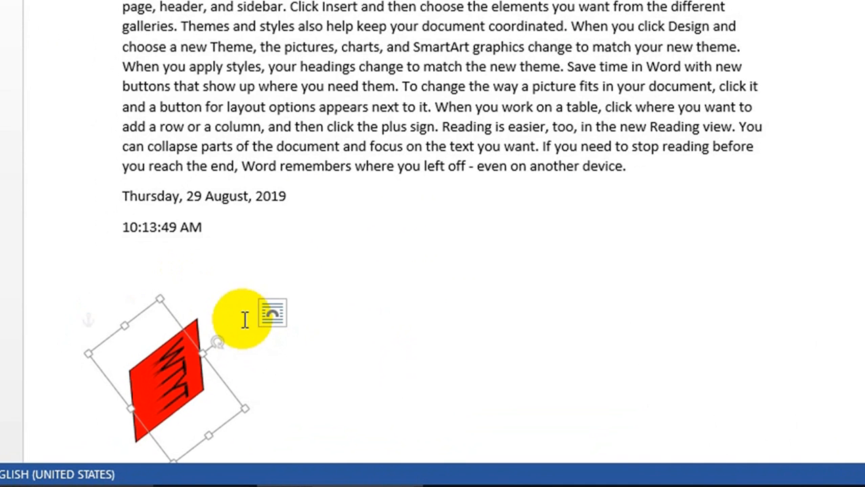
Set the rotated WTYT box's text wrapping to In Front of Text and move it to the middle of the page's width
{"action": "scroll", "coordinate": [359, 302], "scroll_direction": "down", "scroll_amount": 3}
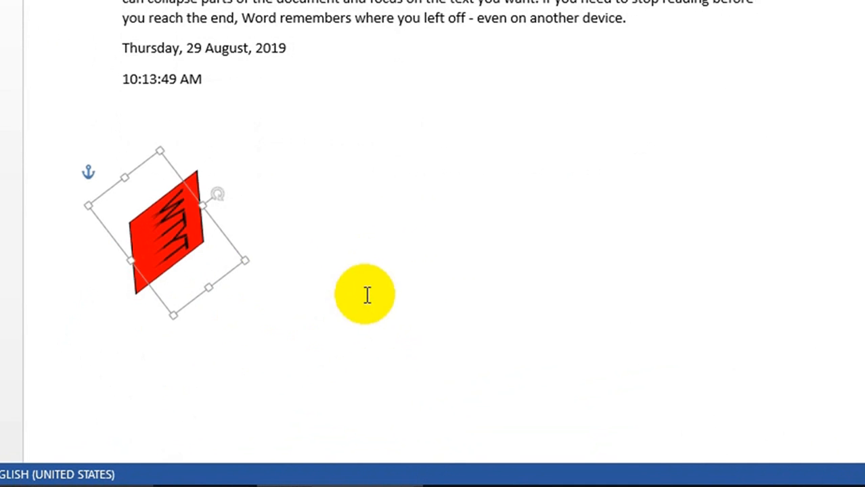
{"action": "left_click", "coordinate": [151, 256]}
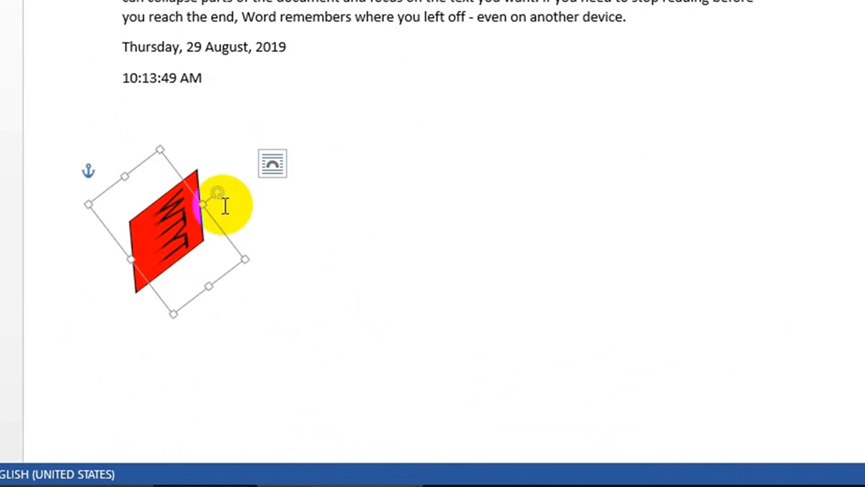
{"action": "left_click", "coordinate": [273, 164]}
{"action": "left_click", "coordinate": [426, 346]}
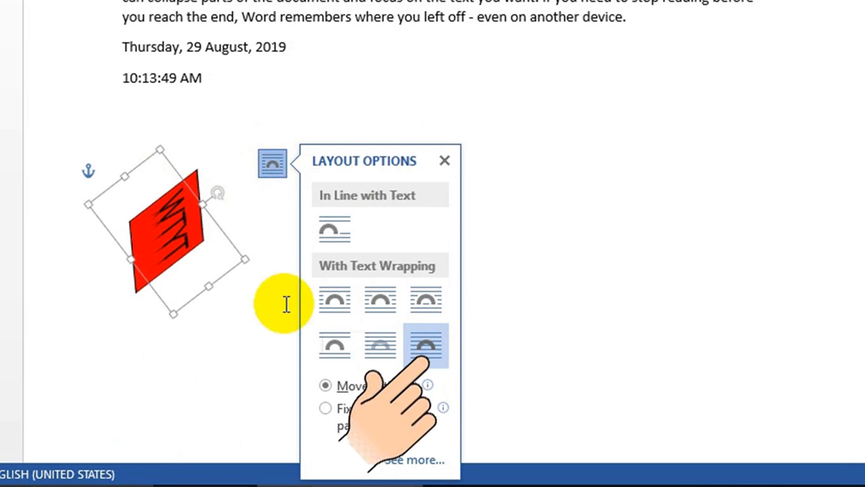
{"action": "left_click", "coordinate": [155, 196]}
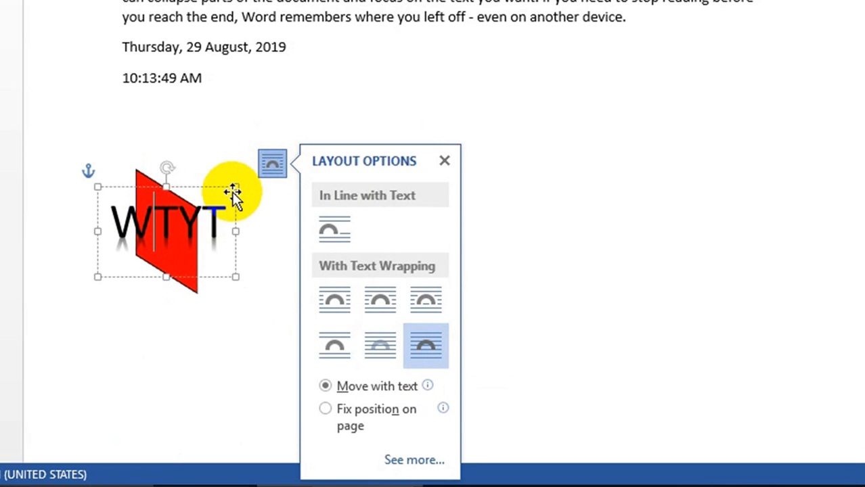
{"action": "left_click_drag", "start_coordinate": [231, 191], "coordinate": [525, 162]}
{"action": "scroll", "coordinate": [542, 207], "scroll_direction": "down", "scroll_amount": 2}
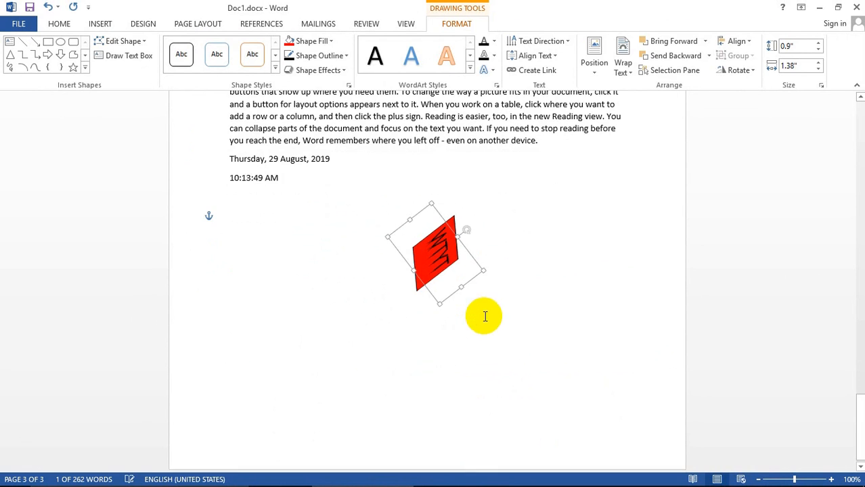
Insert black WordArt with a blue shadow reading "WTYT" in the blank area below the time, and place it to the right of the red box
{"action": "left_click", "coordinate": [280, 353]}
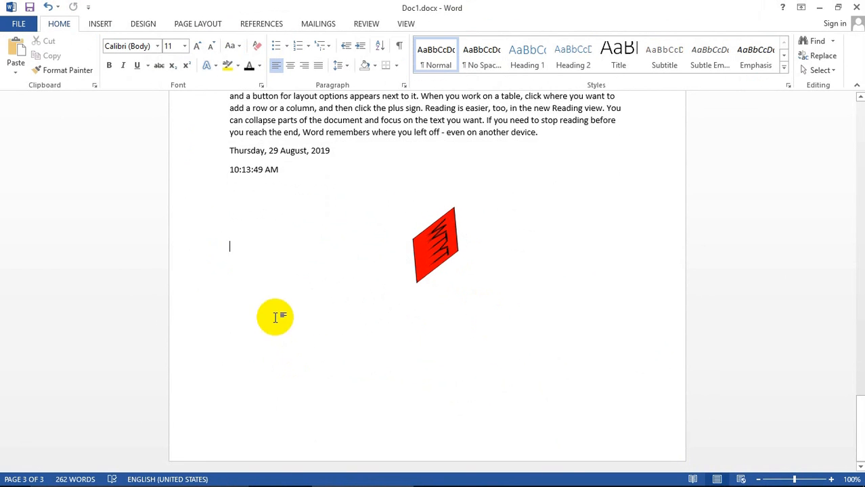
{"action": "left_click", "coordinate": [102, 24]}
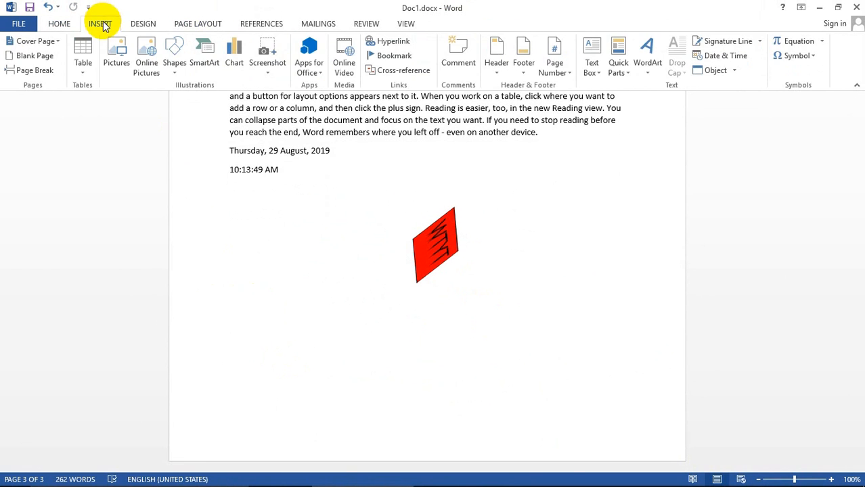
{"action": "left_click", "coordinate": [649, 75]}
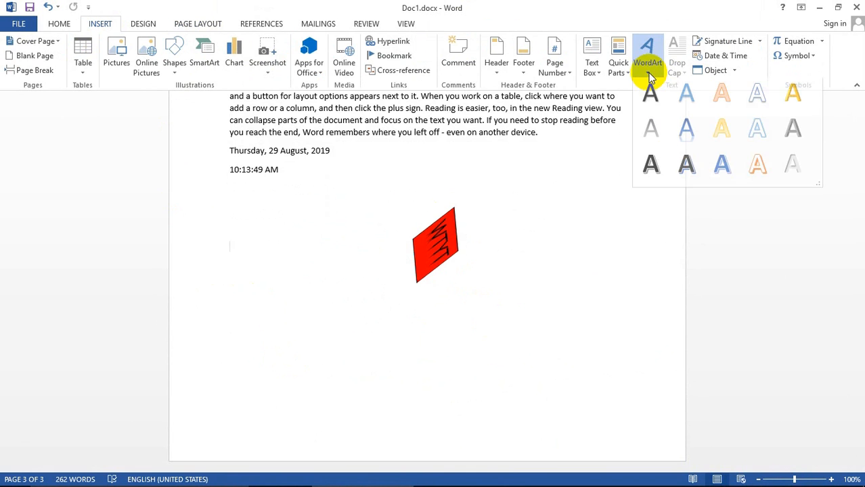
{"action": "left_click", "coordinate": [685, 169]}
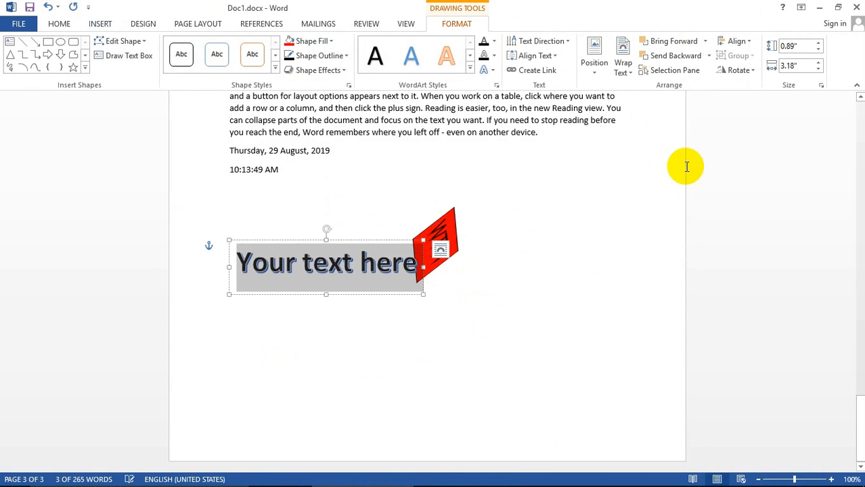
{"action": "left_click", "coordinate": [406, 270]}
{"action": "left_click_drag", "start_coordinate": [415, 266], "coordinate": [257, 277]}
{"action": "type", "text": "WTYT"}
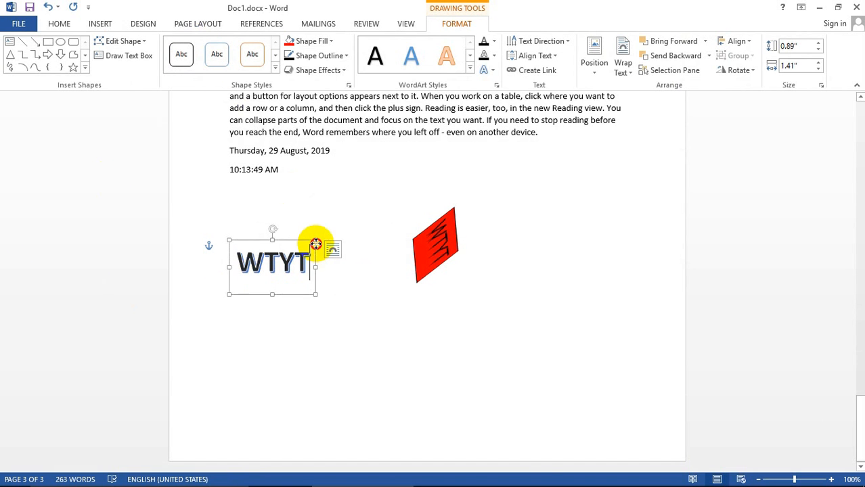
{"action": "left_click_drag", "start_coordinate": [317, 243], "coordinate": [625, 217]}
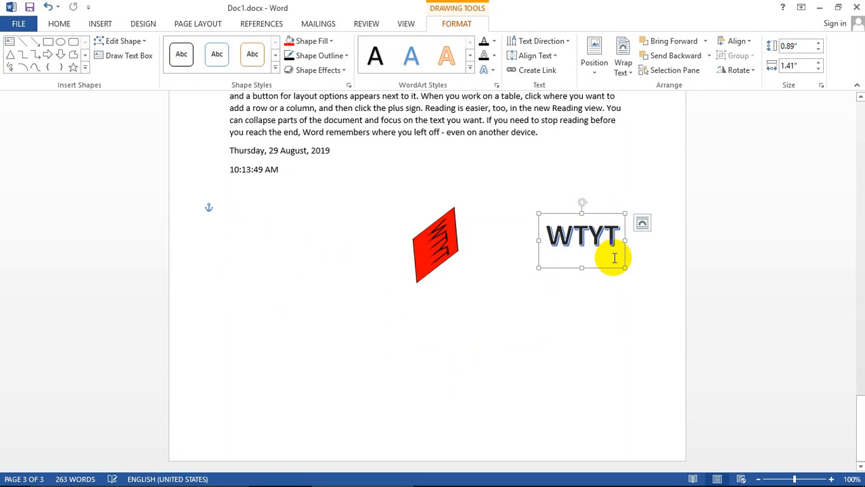
{"action": "left_click", "coordinate": [598, 323]}
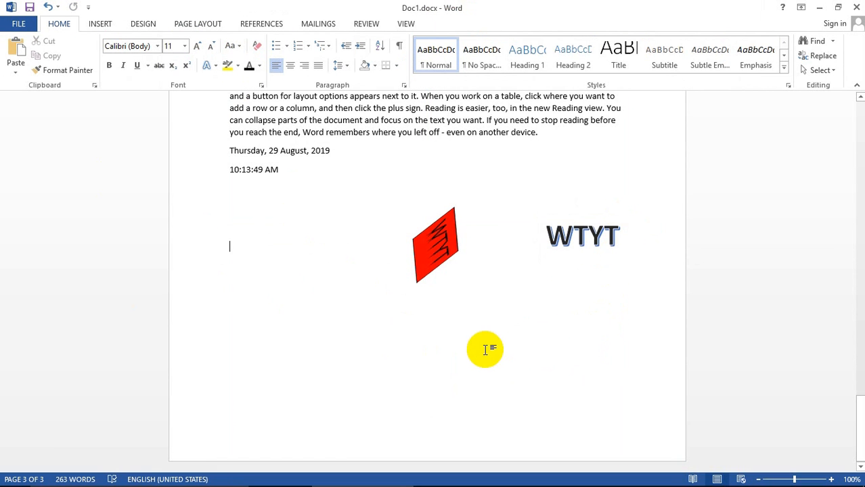